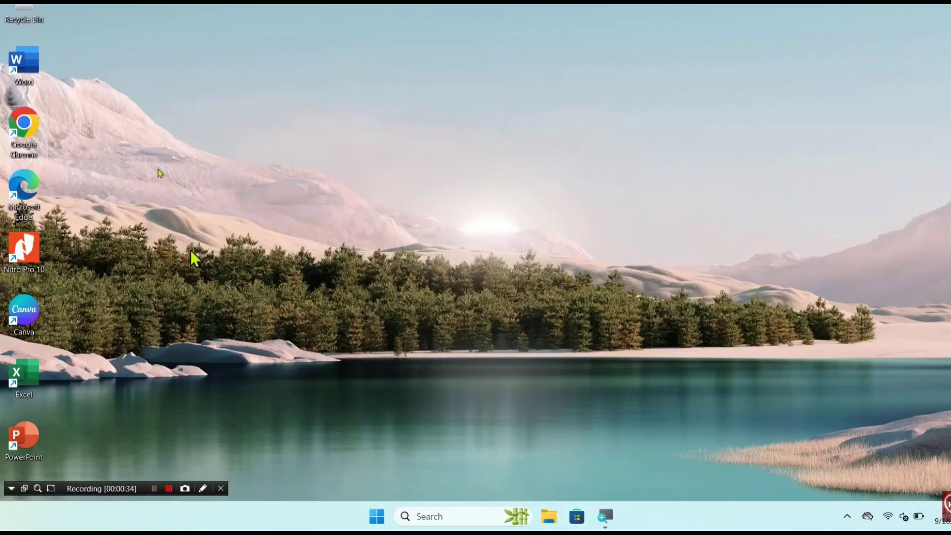
Open Google Chrome and search the web for "lenovo service bridge"
{"action": "double_click", "coordinate": [19, 139]}
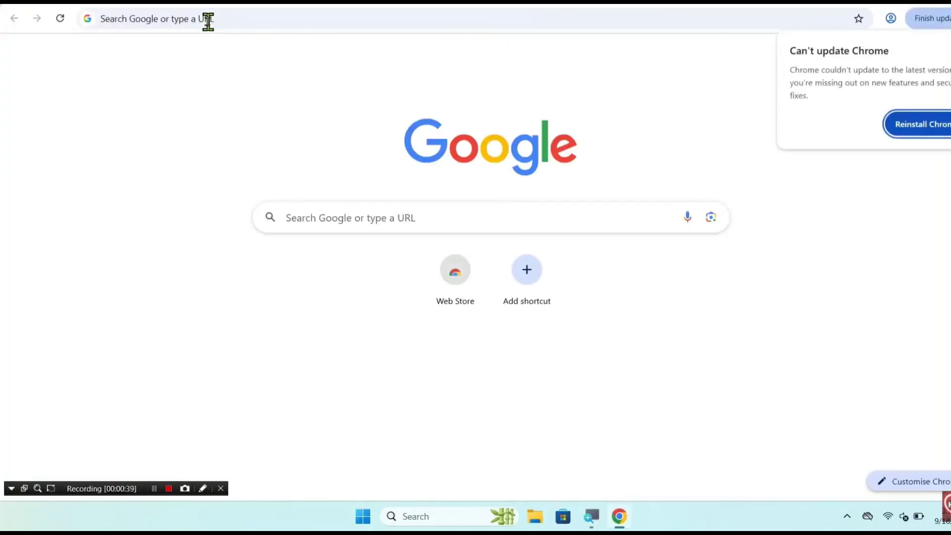
{"action": "left_click", "coordinate": [213, 26]}
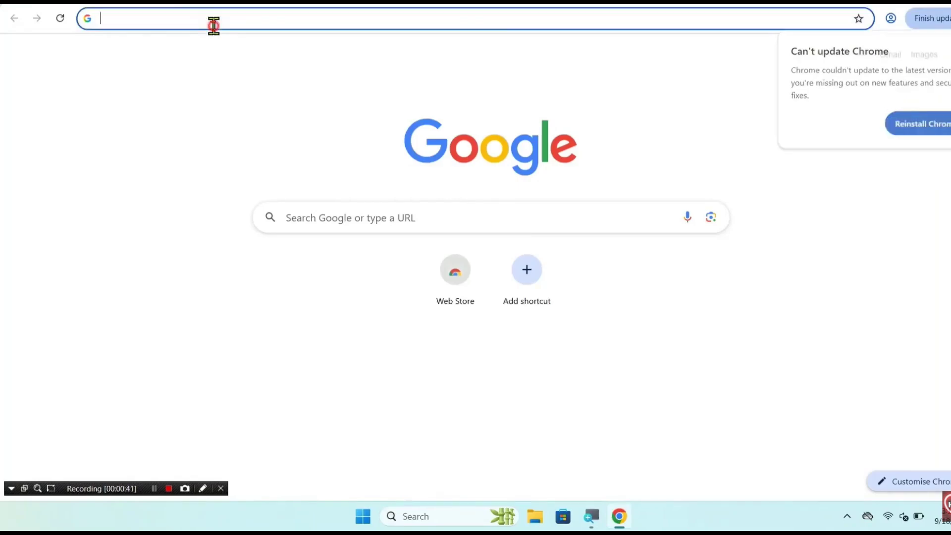
{"action": "type", "text": "lenovo"}
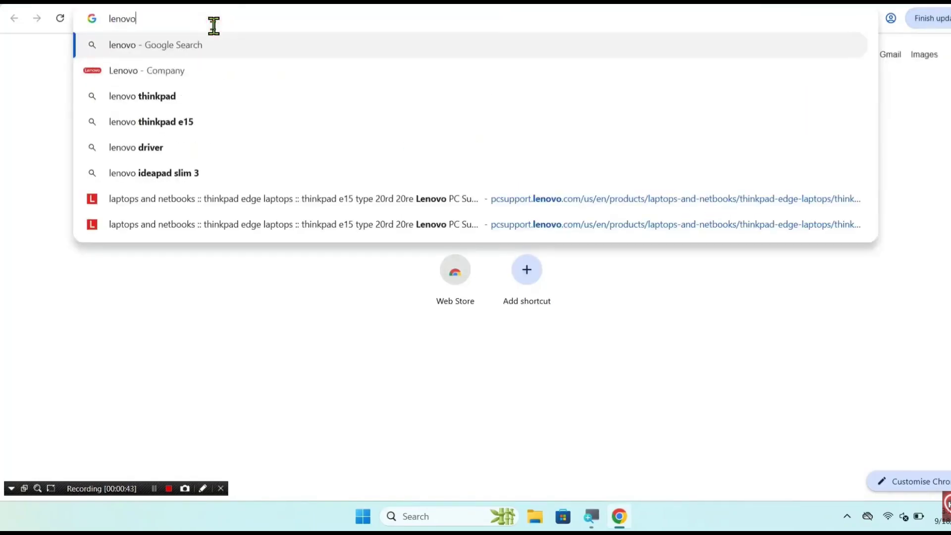
{"action": "type", "text": " serv"}
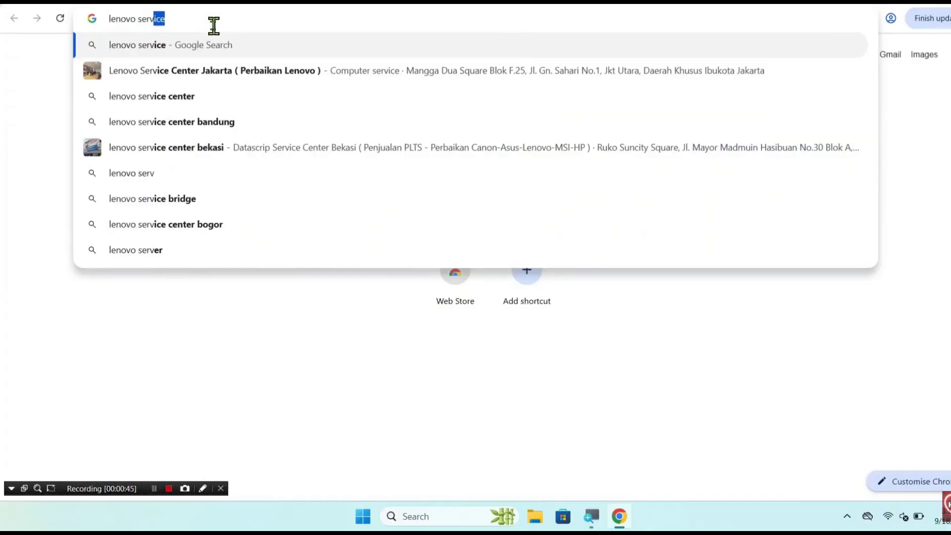
{"action": "left_click", "coordinate": [174, 213]}
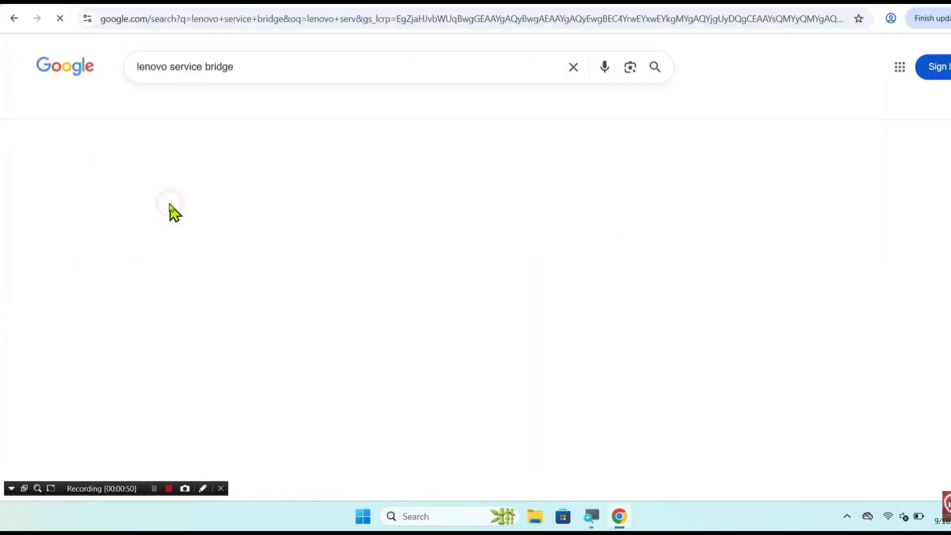
Open the Lenovo Service Bridge support article on the United States site and expand its downloading and installing section
{"action": "left_click", "coordinate": [238, 175]}
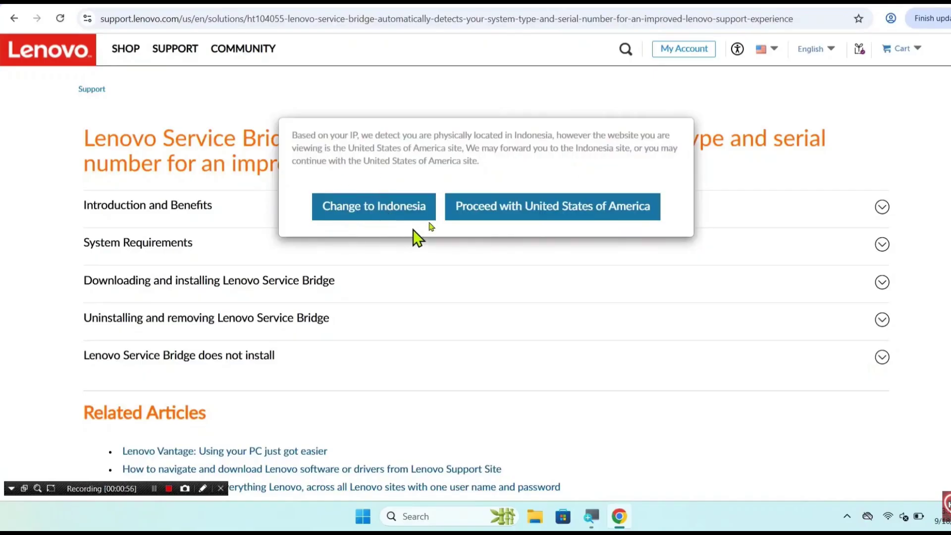
{"action": "left_click", "coordinate": [480, 206]}
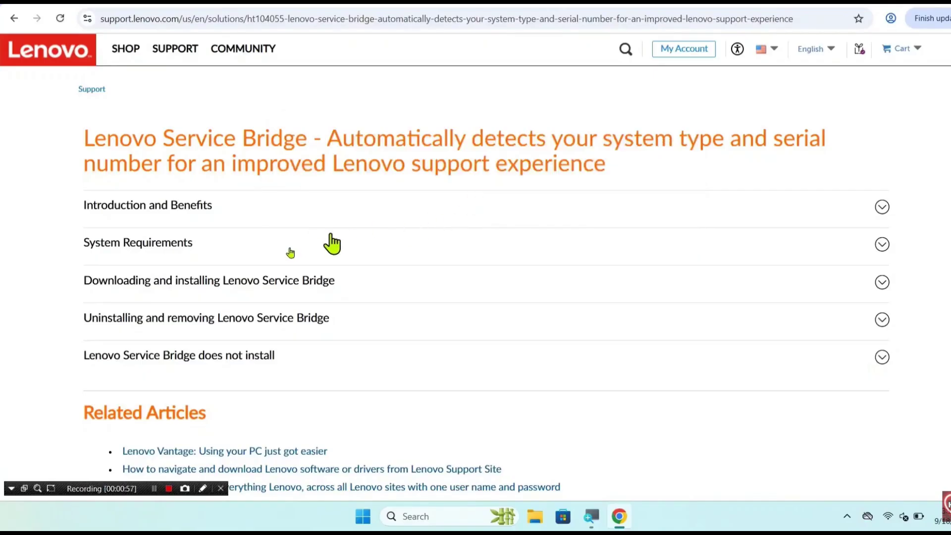
{"action": "scroll", "coordinate": [268, 316], "scroll_direction": "down", "scroll_amount": 4}
{"action": "scroll", "coordinate": [268, 315], "scroll_direction": "down", "scroll_amount": 3}
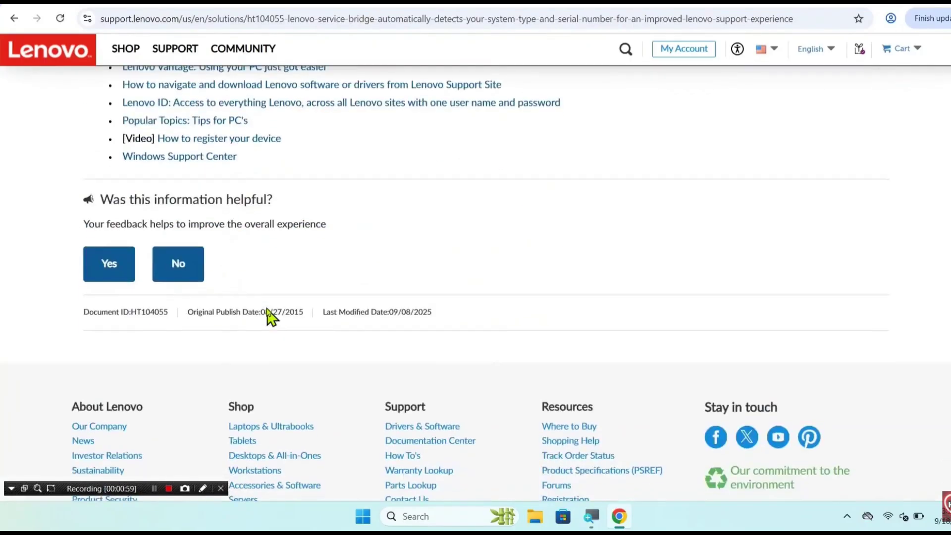
{"action": "scroll", "coordinate": [269, 317], "scroll_direction": "up", "scroll_amount": 4}
{"action": "scroll", "coordinate": [270, 317], "scroll_direction": "up", "scroll_amount": 3}
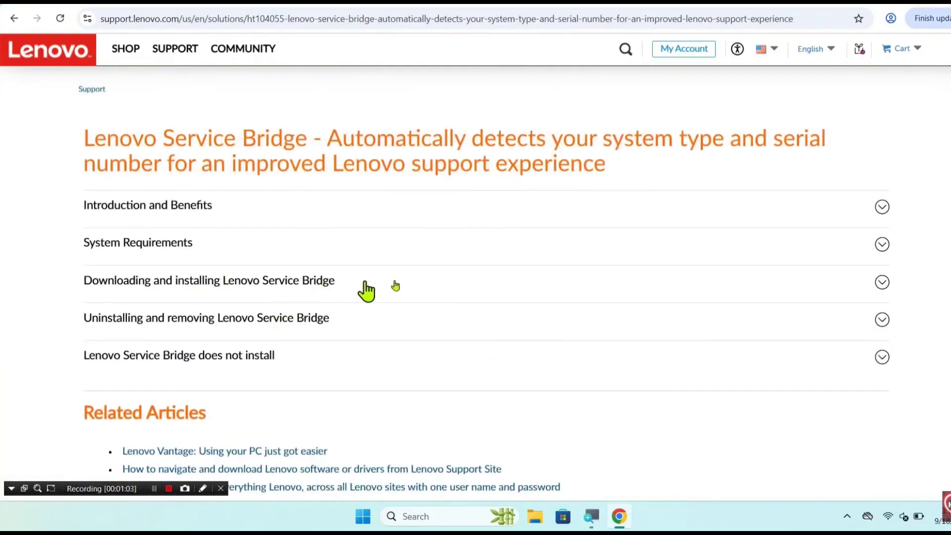
{"action": "left_click", "coordinate": [882, 285]}
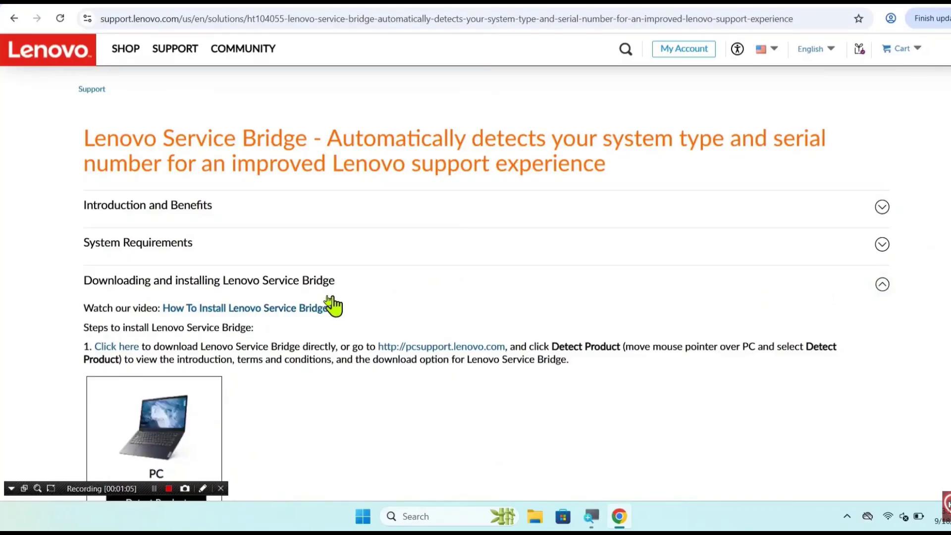
Download Lenovo Service Bridge through the direct link in installation step 1 and launch LSBSetup.exe
{"action": "scroll", "coordinate": [255, 278], "scroll_direction": "down", "scroll_amount": 3}
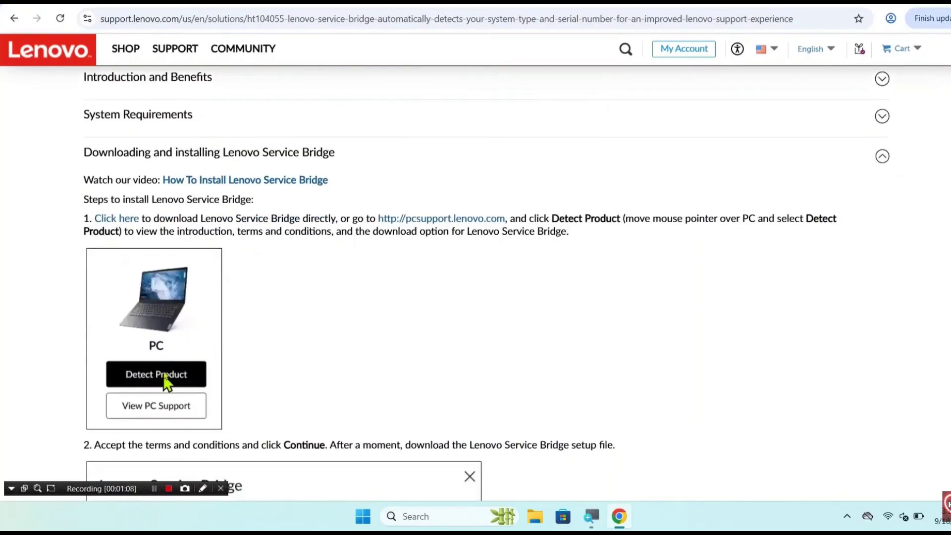
{"action": "left_click", "coordinate": [121, 221]}
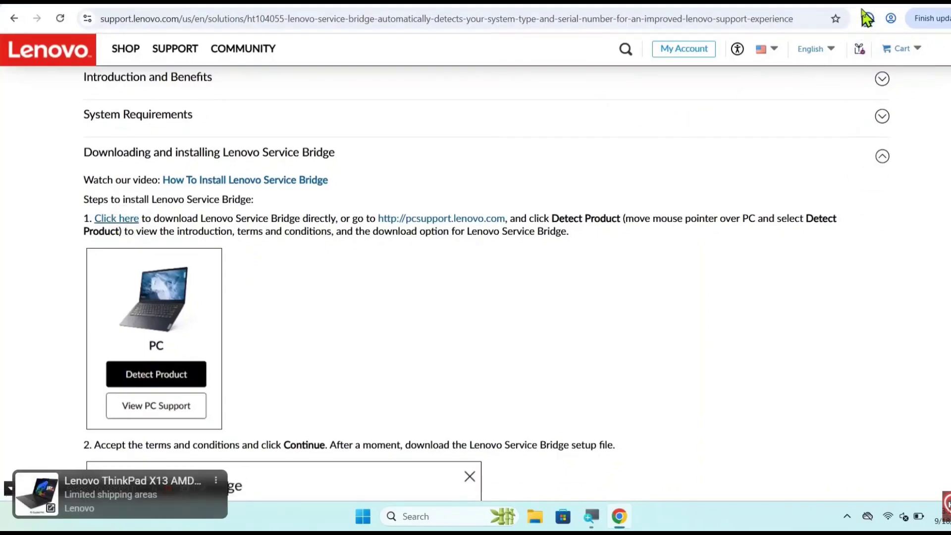
{"action": "left_click", "coordinate": [867, 19]}
{"action": "left_click", "coordinate": [731, 80]}
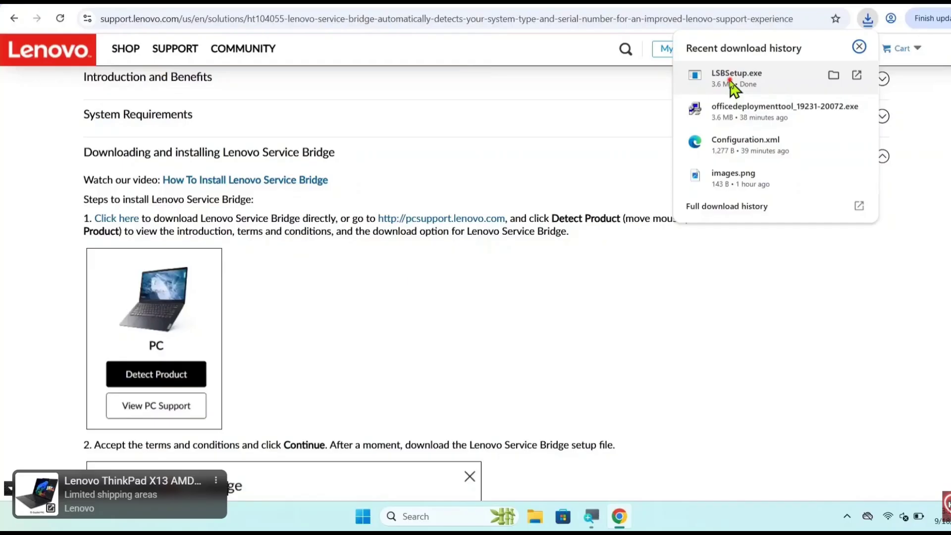
{"action": "left_click", "coordinate": [730, 79]}
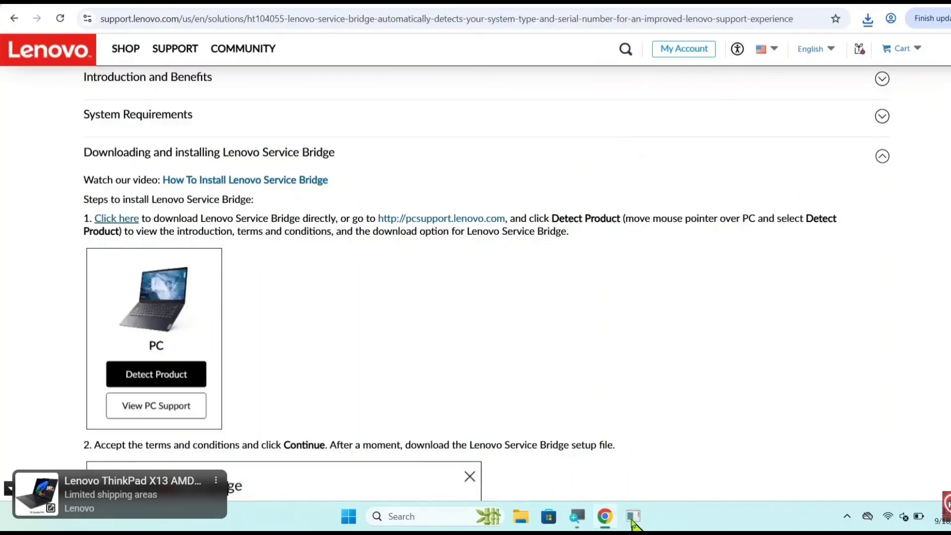
Install Lenovo Service Bridge with its setup wizard and finish the setup
{"action": "left_click", "coordinate": [632, 521]}
{"action": "left_click", "coordinate": [561, 346]}
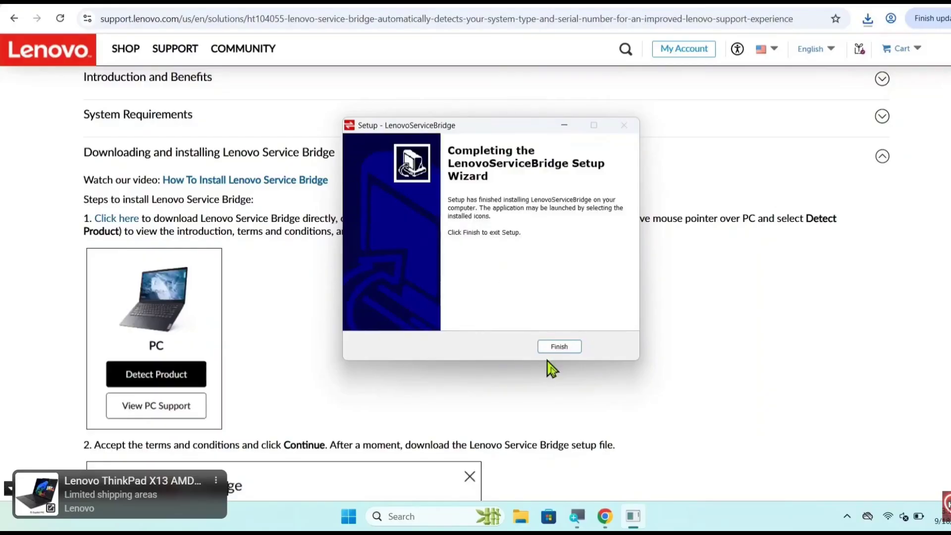
{"action": "left_click", "coordinate": [560, 347]}
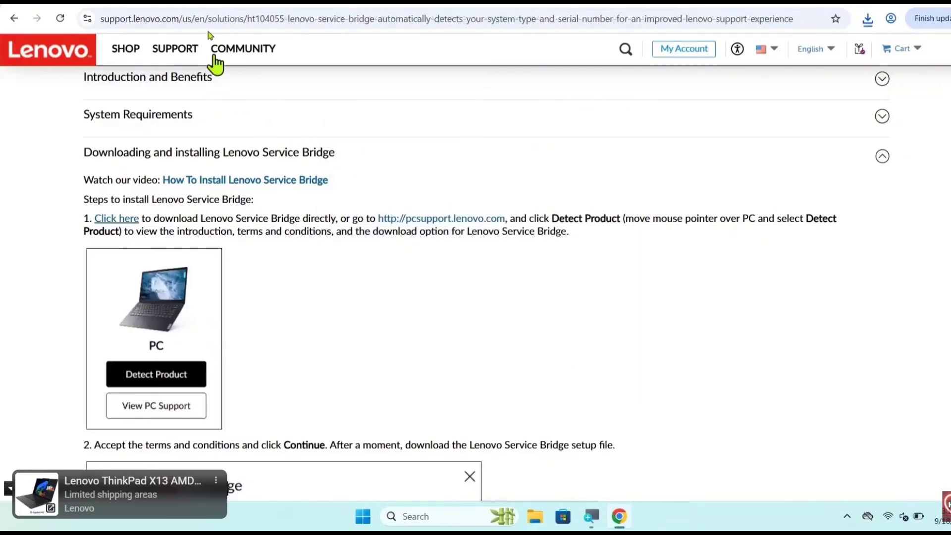
Search for "download driver lenovo" in a new browser tab
{"action": "left_click", "coordinate": [194, 5]}
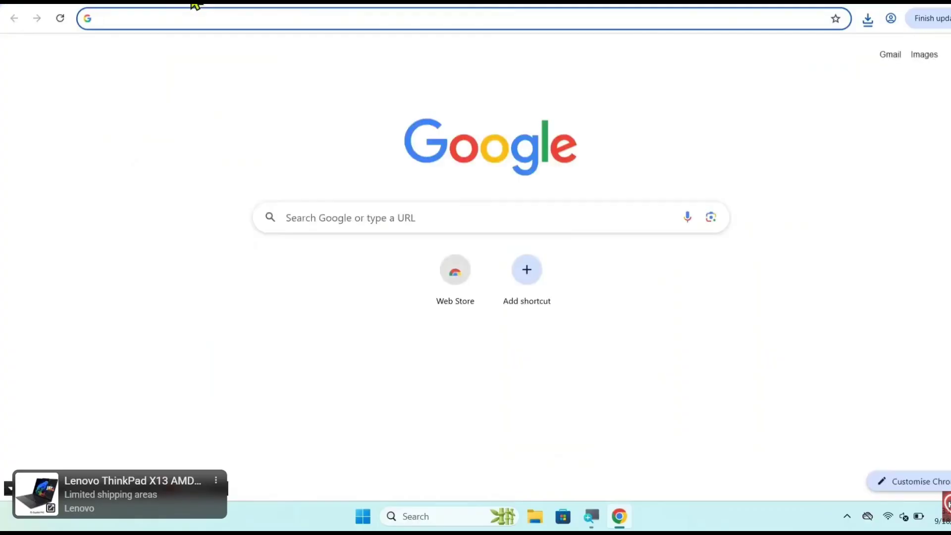
{"action": "type", "text": "dow"}
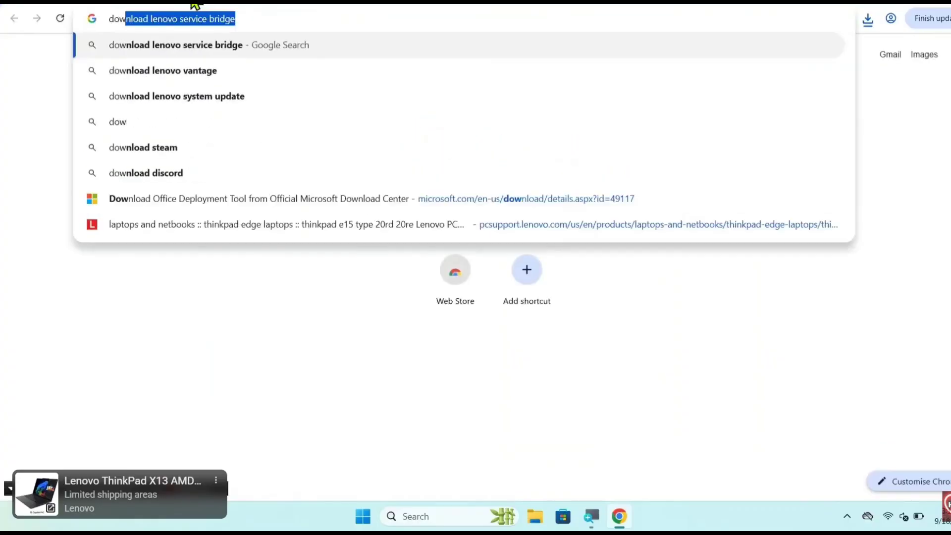
{"action": "type", "text": "nloaddriver"}
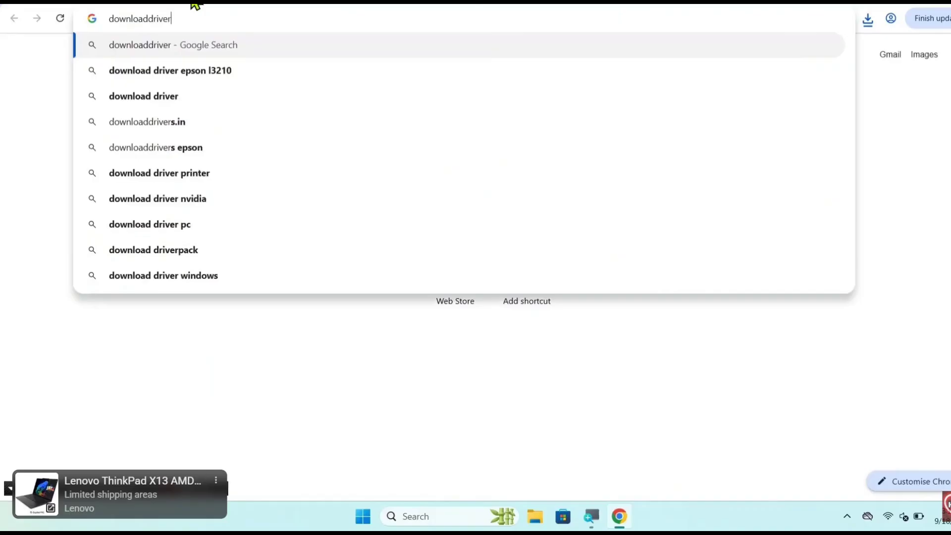
{"action": "key", "text": "BackSpace"}
{"action": "key", "text": "BackSpace"}
{"action": "key", "text": "BackSpace"}
{"action": "key", "text": "BackSpace"}
{"action": "key", "text": "BackSpace"}
{"action": "key", "text": "BackSpace"}
{"action": "key", "text": "BackSpace"}
{"action": "key", "text": "BackSpace"}
{"action": "key", "text": "BackSpace"}
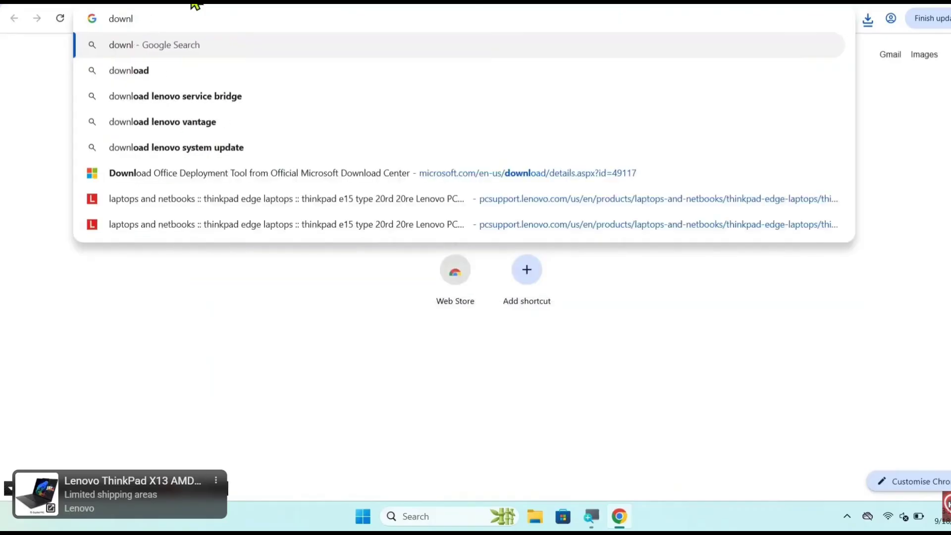
{"action": "type", "text": "oad dr"}
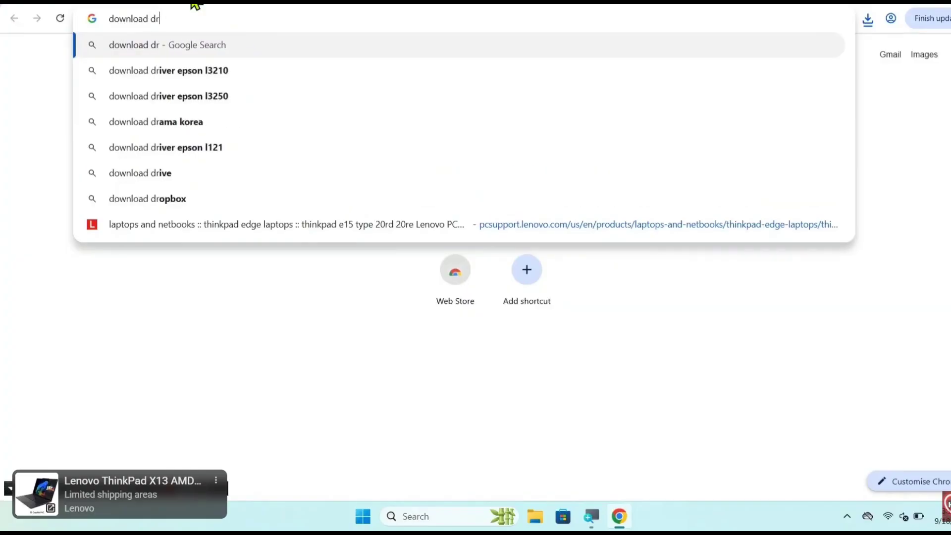
{"action": "type", "text": "iver "}
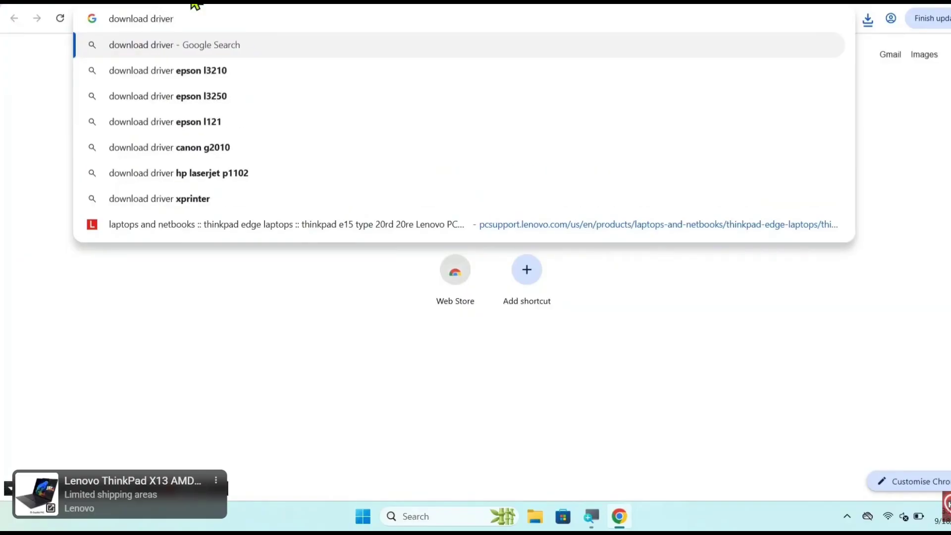
{"action": "type", "text": "lenovo"}
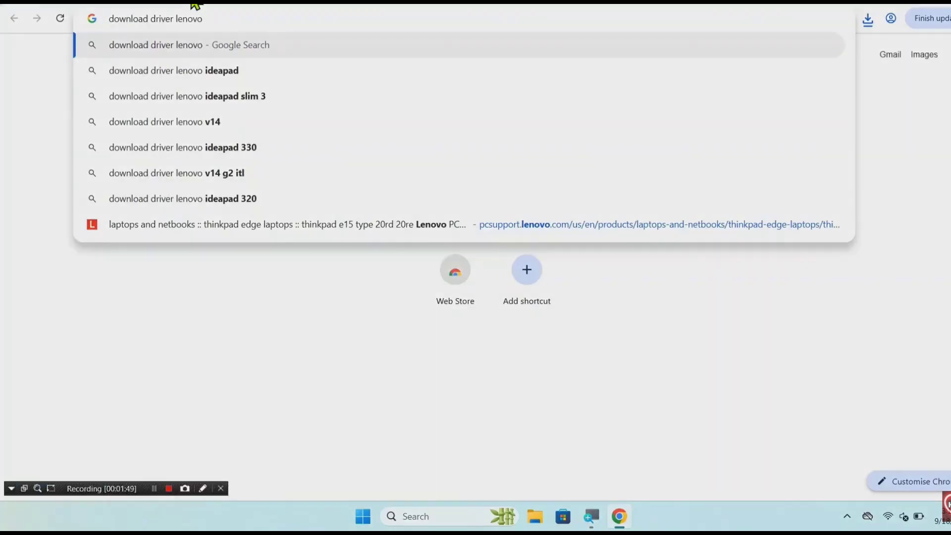
{"action": "key", "text": "Return"}
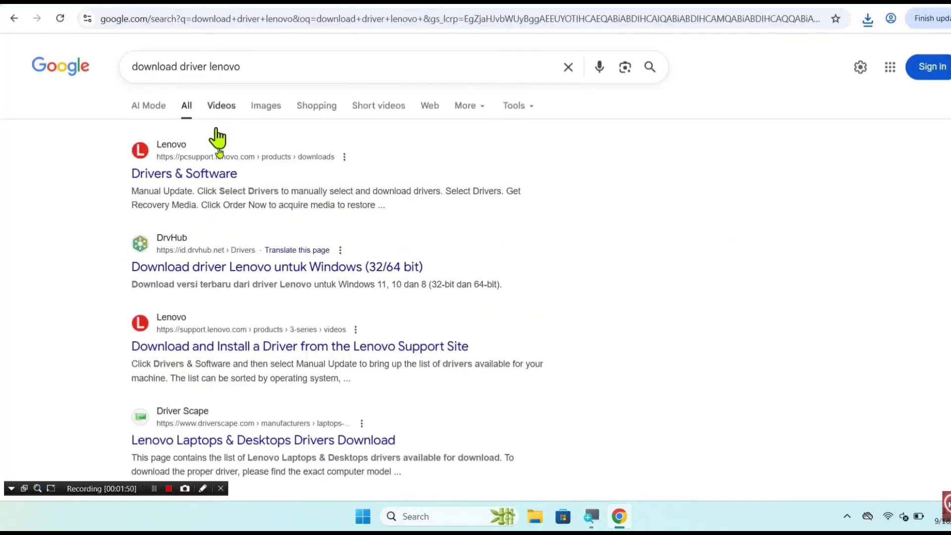
Open Lenovo's Drivers & Software page from the search results and start the automatic driver update scan
{"action": "left_click", "coordinate": [221, 184]}
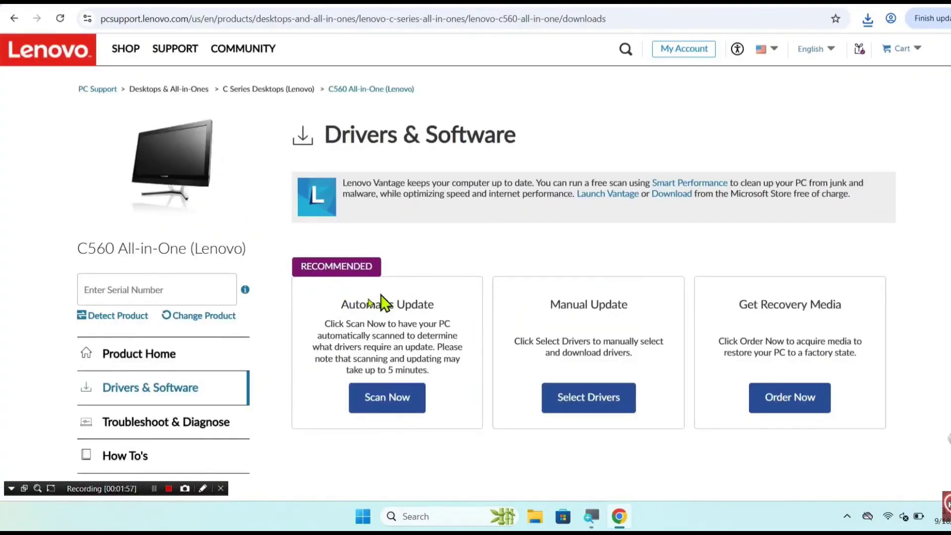
{"action": "left_click", "coordinate": [371, 405]}
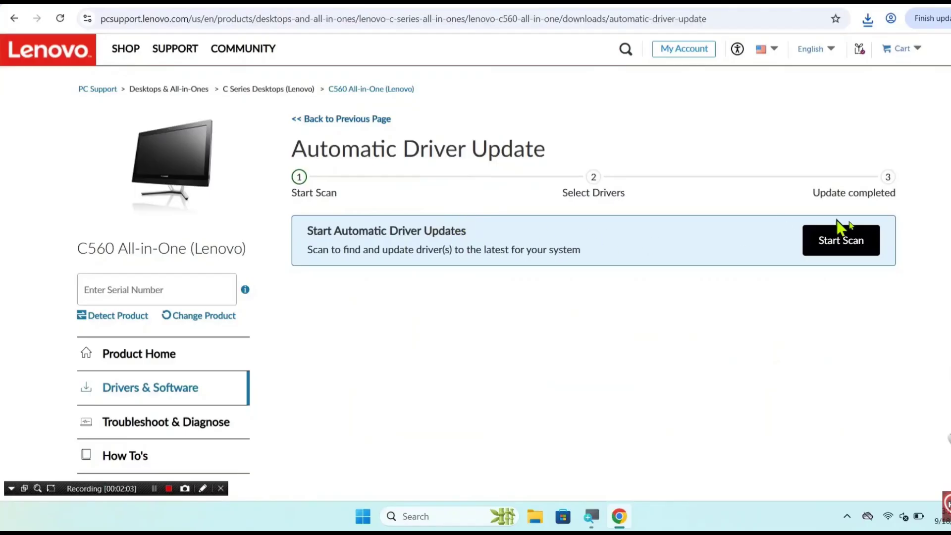
{"action": "left_click", "coordinate": [849, 246]}
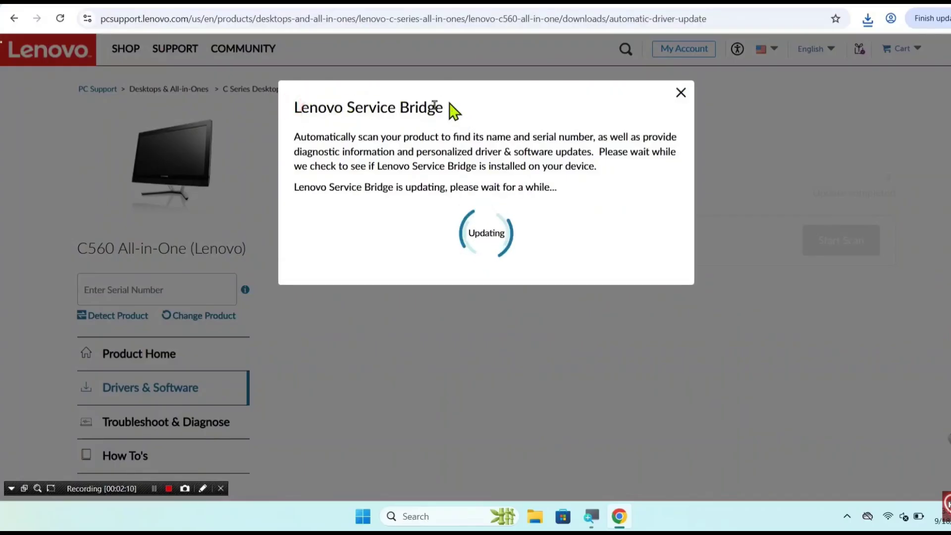
{"action": "left_click_drag", "start_coordinate": [449, 110], "coordinate": [292, 106]}
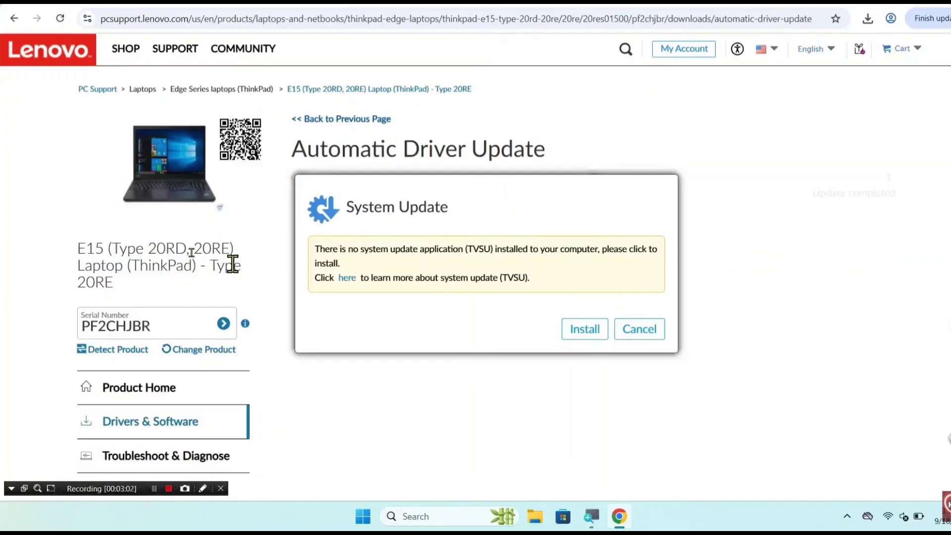
Install the System Update application (TVSU) for the scan and review the list of recommended driver updates
{"action": "left_click", "coordinate": [581, 328]}
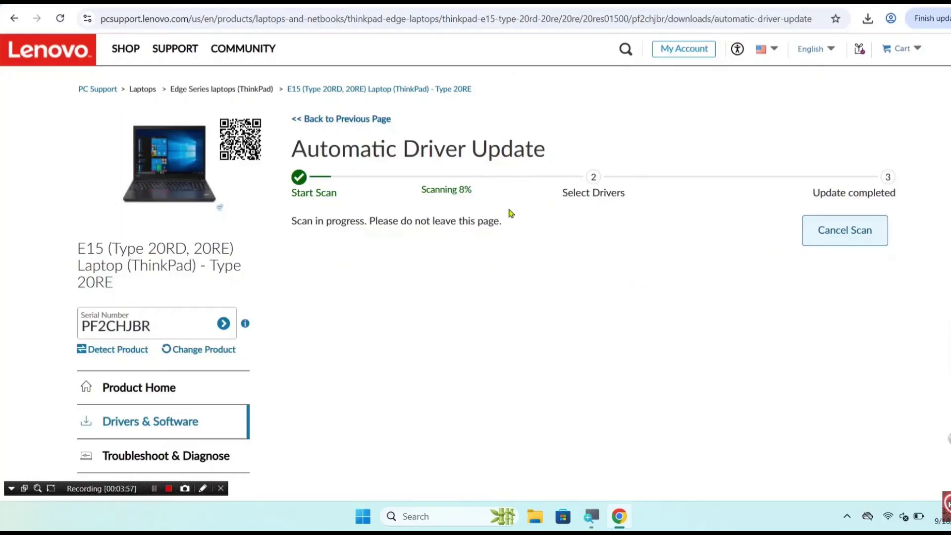
{"action": "scroll", "coordinate": [477, 357], "scroll_direction": "down", "scroll_amount": 1}
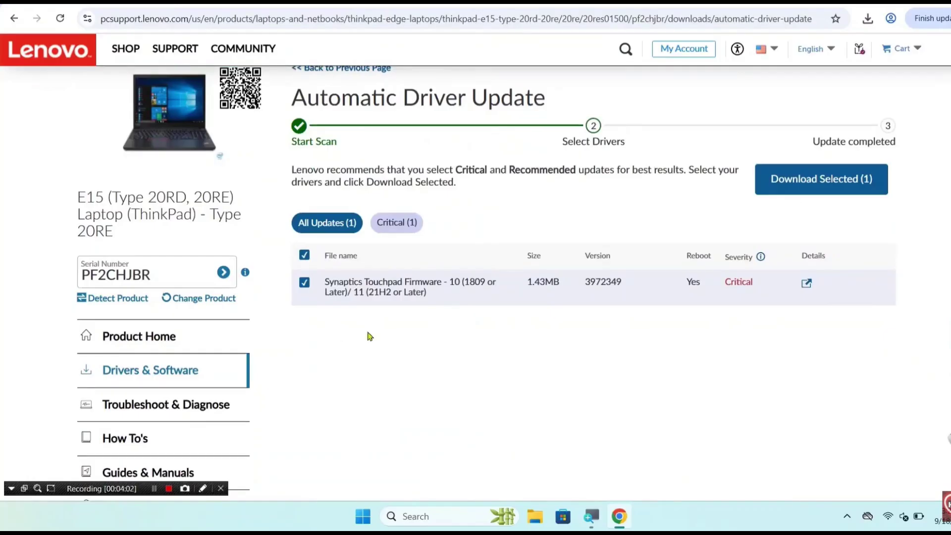
{"action": "scroll", "coordinate": [407, 324], "scroll_direction": "up", "scroll_amount": 1}
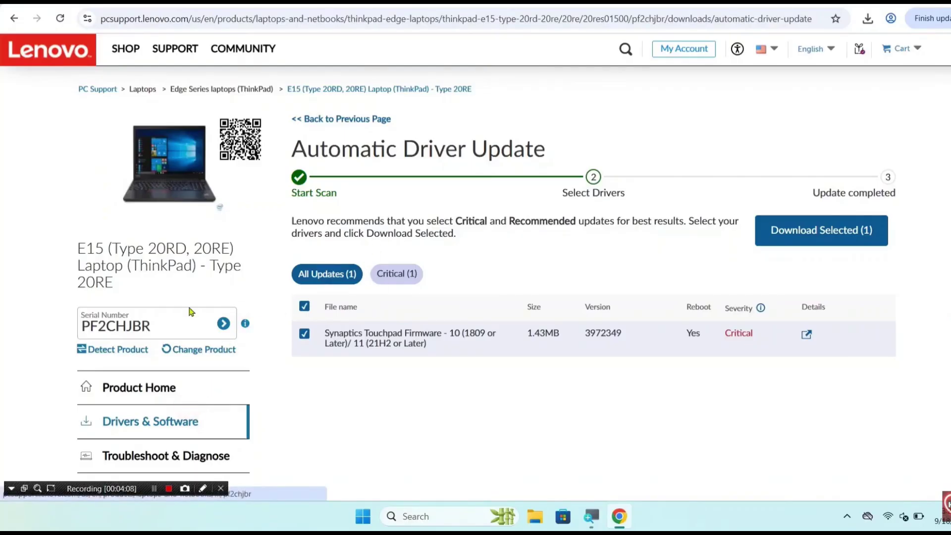
Return to Drivers & Software, open the manual driver update list and examine the drivers in the Audio category
{"action": "left_click", "coordinate": [342, 119]}
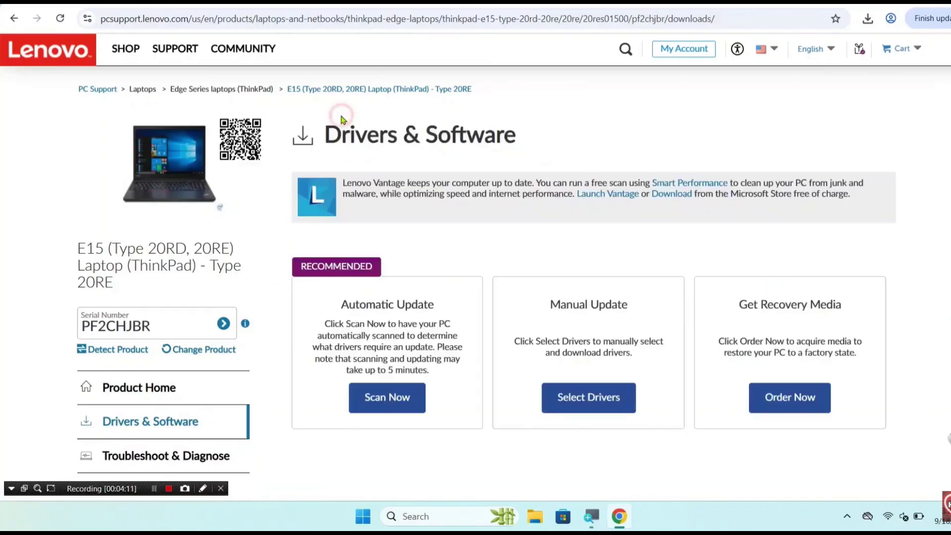
{"action": "left_click", "coordinate": [578, 418]}
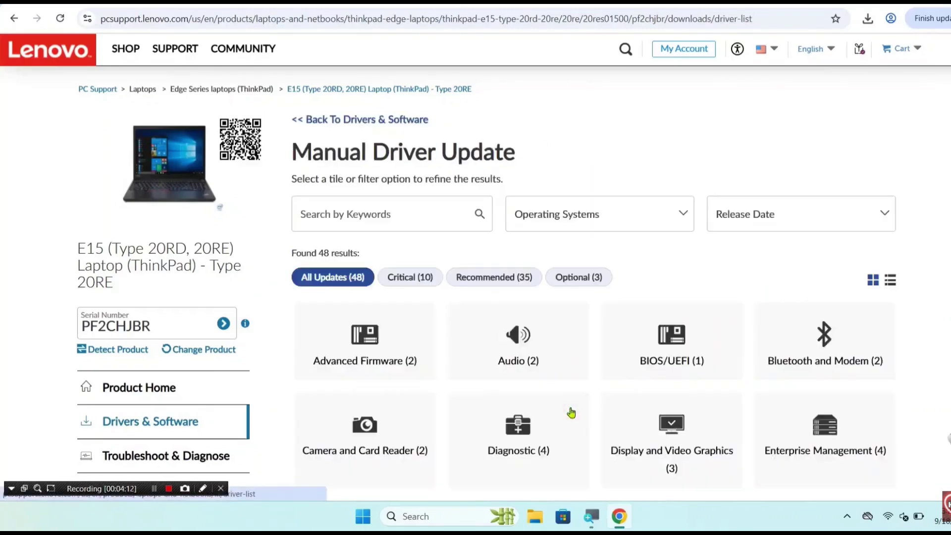
{"action": "left_click", "coordinate": [513, 341]}
{"action": "scroll", "coordinate": [639, 357], "scroll_direction": "down", "scroll_amount": 1}
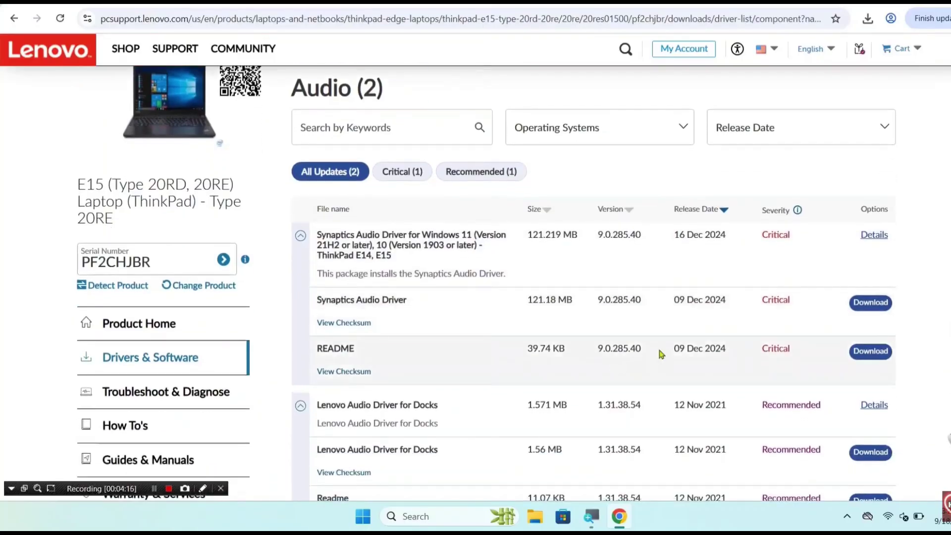
{"action": "scroll", "coordinate": [788, 377], "scroll_direction": "down", "scroll_amount": 2}
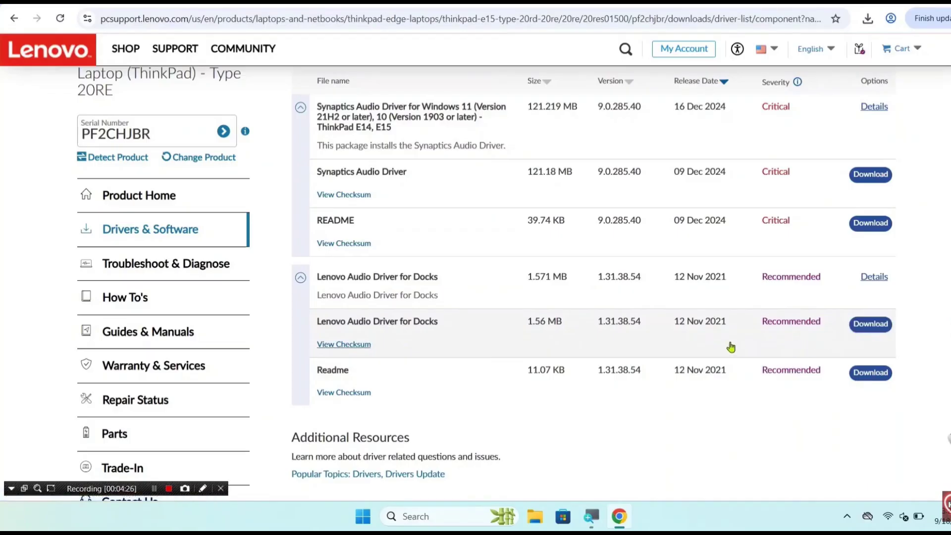
Download the Synaptics Audio Driver from the Audio category and close the browser once the download is complete
{"action": "scroll", "coordinate": [731, 342], "scroll_direction": "down", "scroll_amount": 1}
{"action": "scroll", "coordinate": [732, 338], "scroll_direction": "up", "scroll_amount": 3}
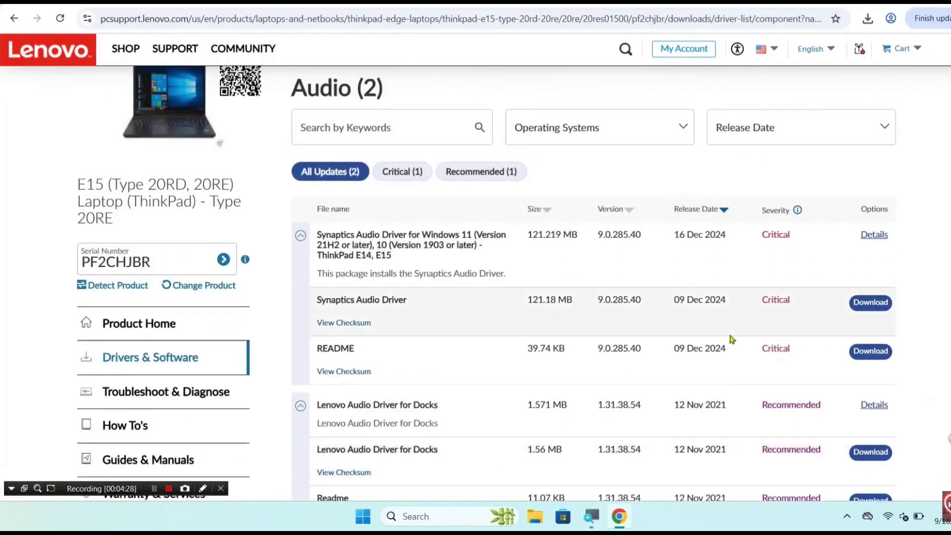
{"action": "left_click", "coordinate": [871, 304]}
{"action": "left_click", "coordinate": [866, 19]}
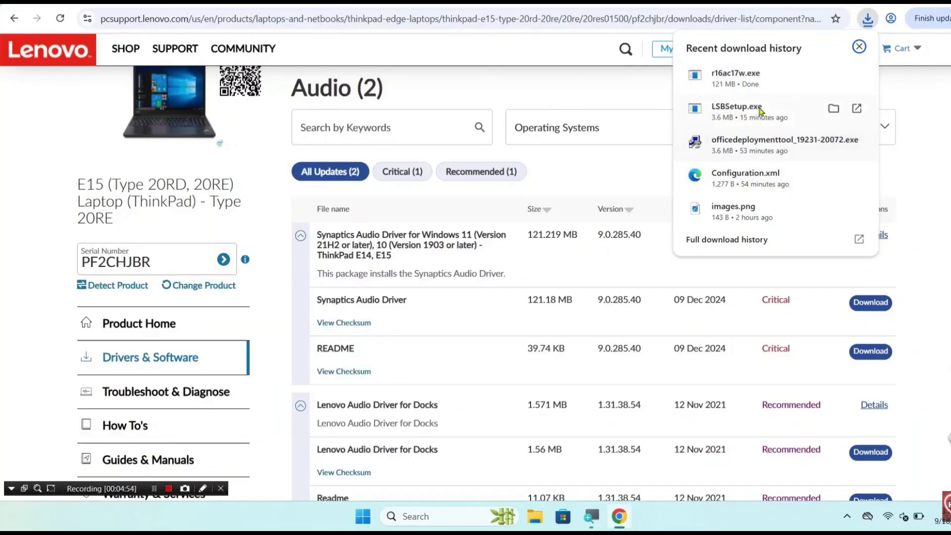
{"action": "left_click", "coordinate": [761, 80]}
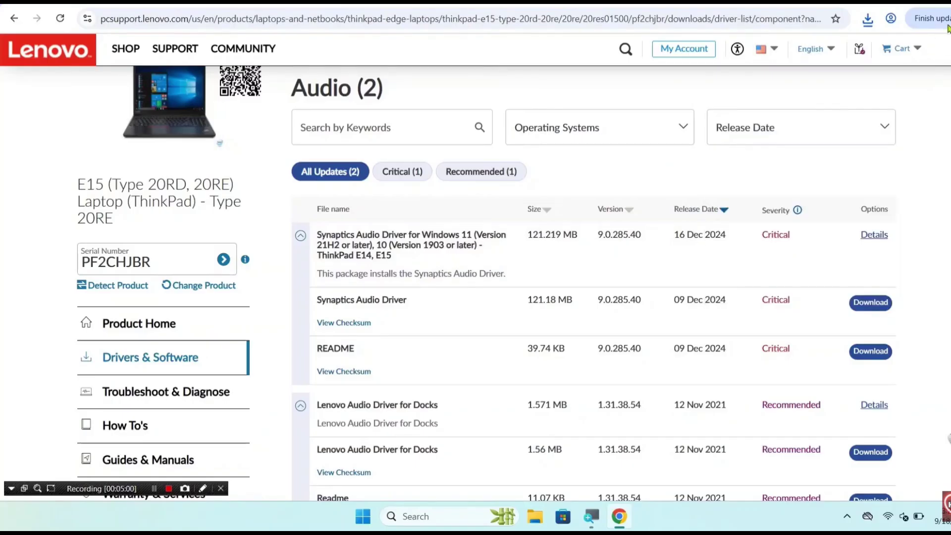
{"action": "scroll", "coordinate": [669, 293], "scroll_direction": "down", "scroll_amount": 3}
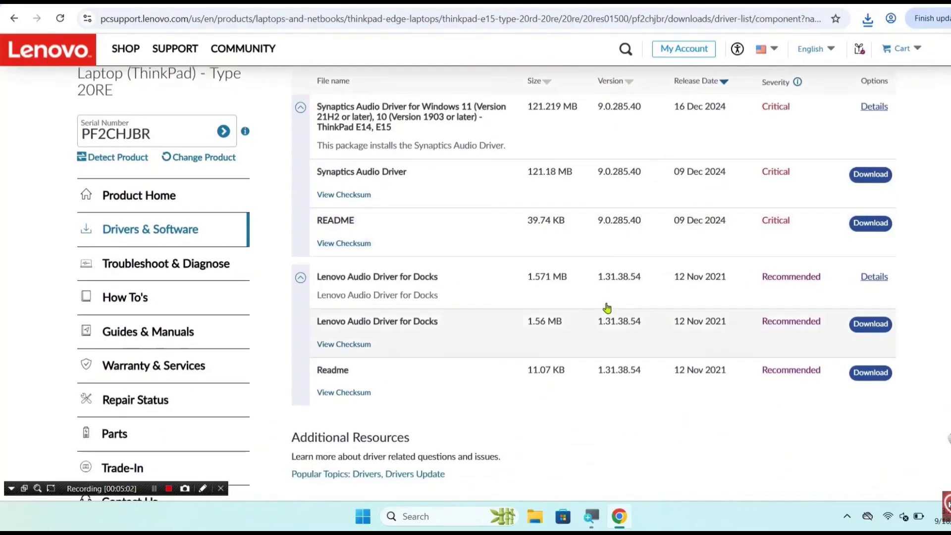
{"action": "key", "text": "alt+F4"}
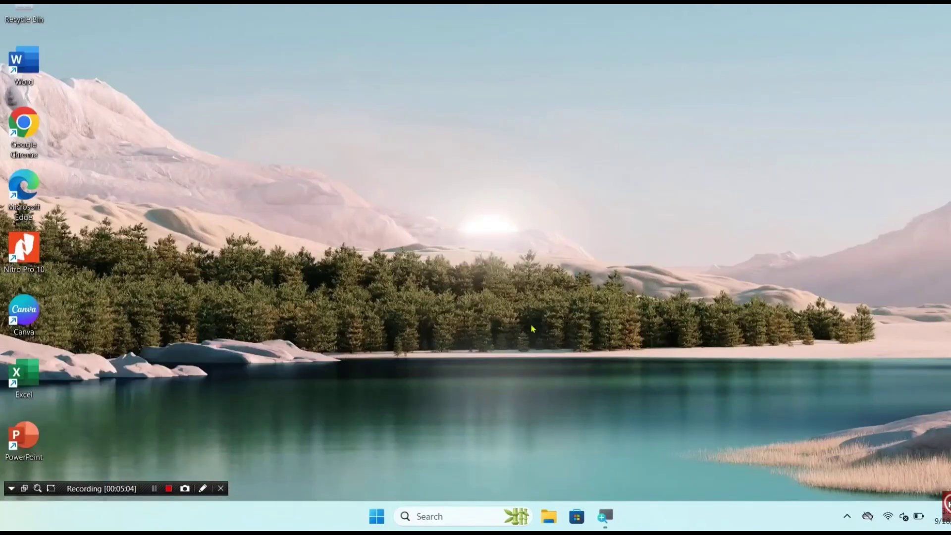
Launch the r16ac17w installer from the Downloads folder in File Explorer
{"action": "left_click", "coordinate": [554, 517]}
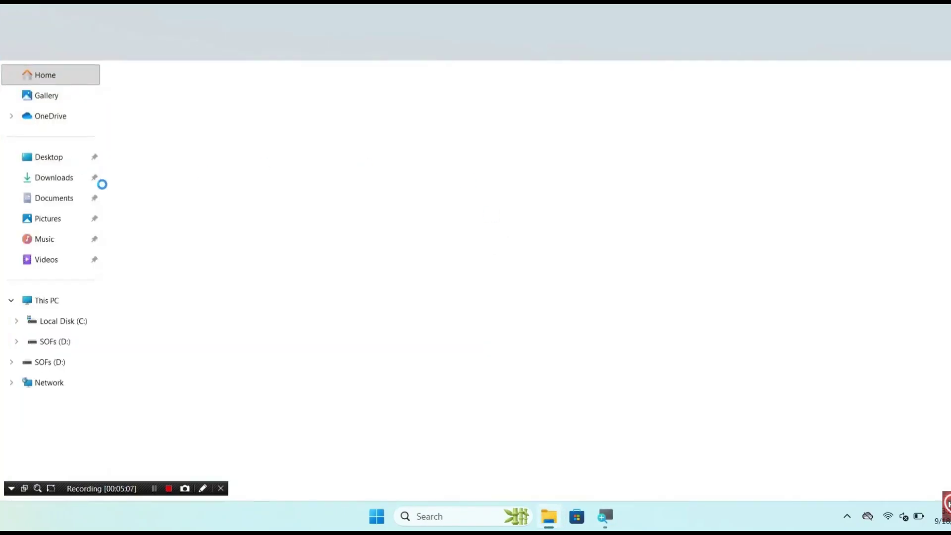
{"action": "left_click", "coordinate": [74, 184]}
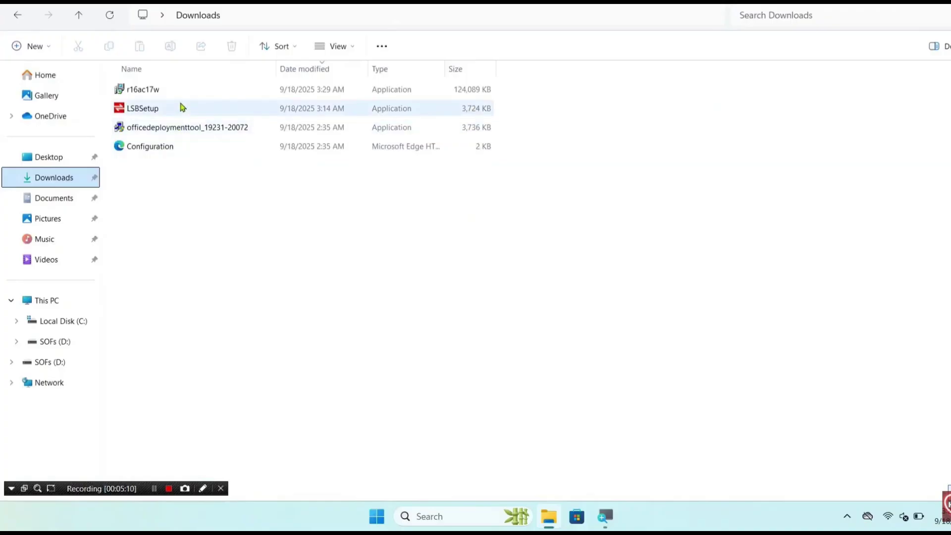
{"action": "left_click", "coordinate": [176, 96]}
{"action": "double_click", "coordinate": [174, 94]}
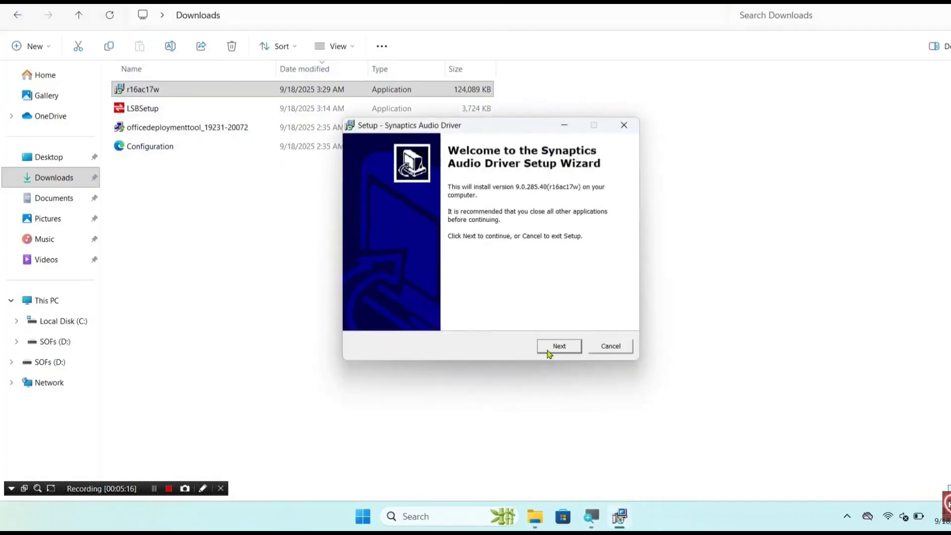
Accept the license agreement, install the Synaptics Audio Driver with the Install option and finish the setup wizard
{"action": "left_click", "coordinate": [548, 352]}
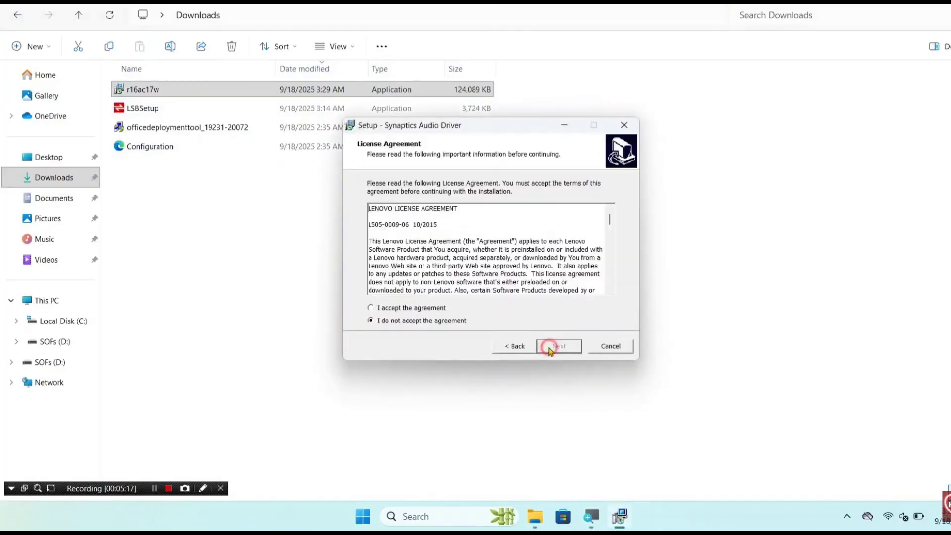
{"action": "left_click", "coordinate": [421, 308]}
{"action": "left_click", "coordinate": [558, 346]}
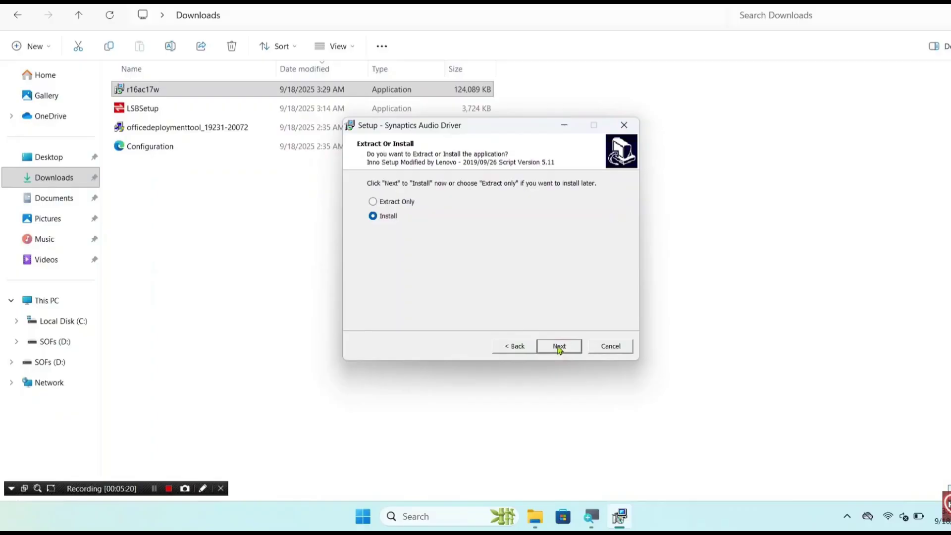
{"action": "left_click", "coordinate": [559, 348]}
{"action": "left_click", "coordinate": [559, 348]}
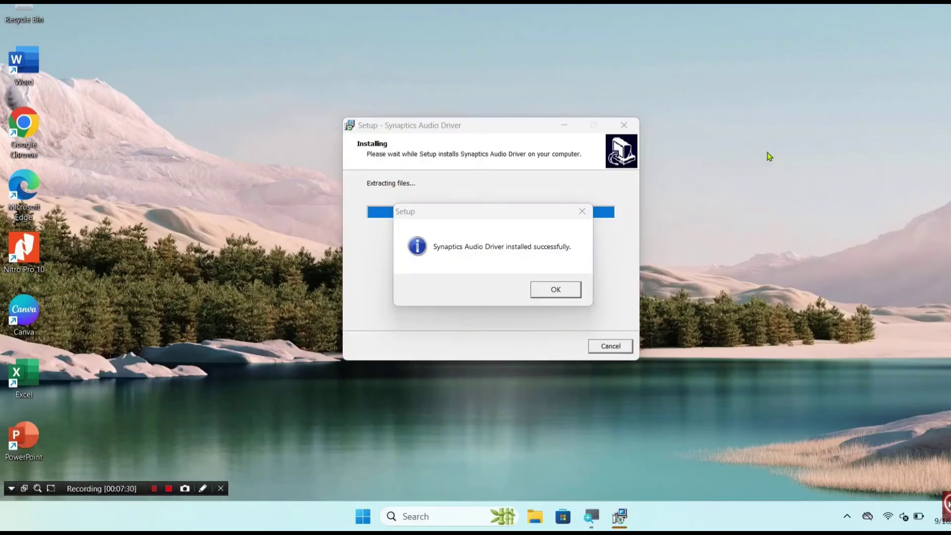
{"action": "left_click", "coordinate": [557, 288]}
{"action": "left_click", "coordinate": [563, 350]}
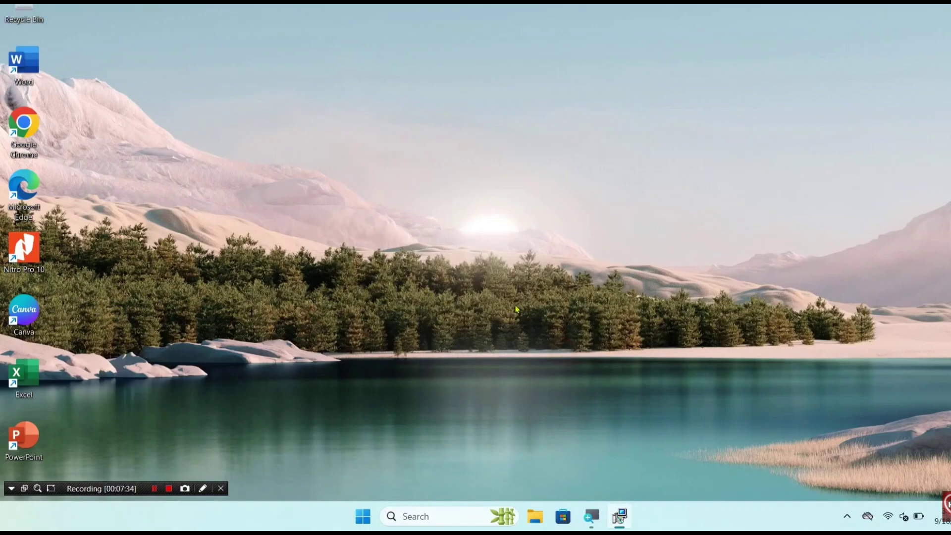
Open Device Manager and locate the Intel(R) Smart Sound Technology entries among the system devices
{"action": "right_click", "coordinate": [378, 517]}
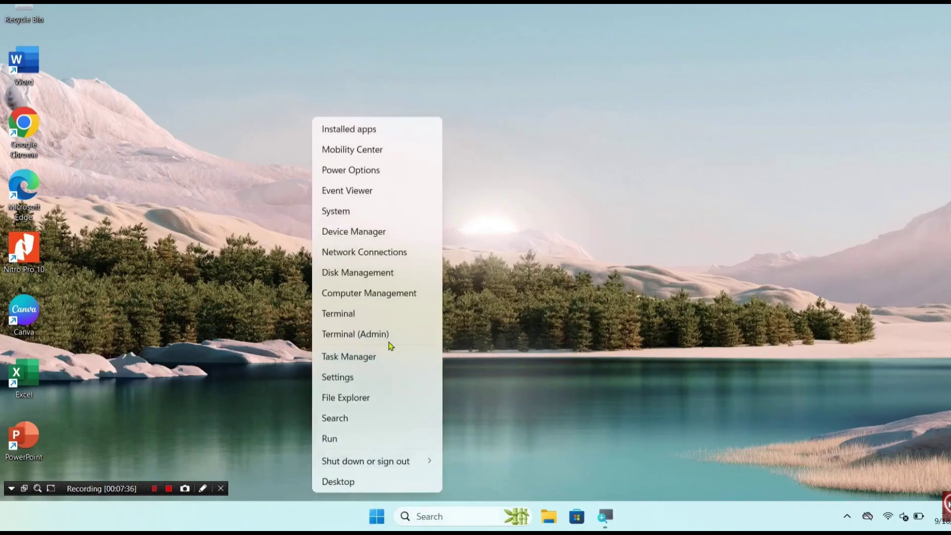
{"action": "left_click", "coordinate": [376, 234]}
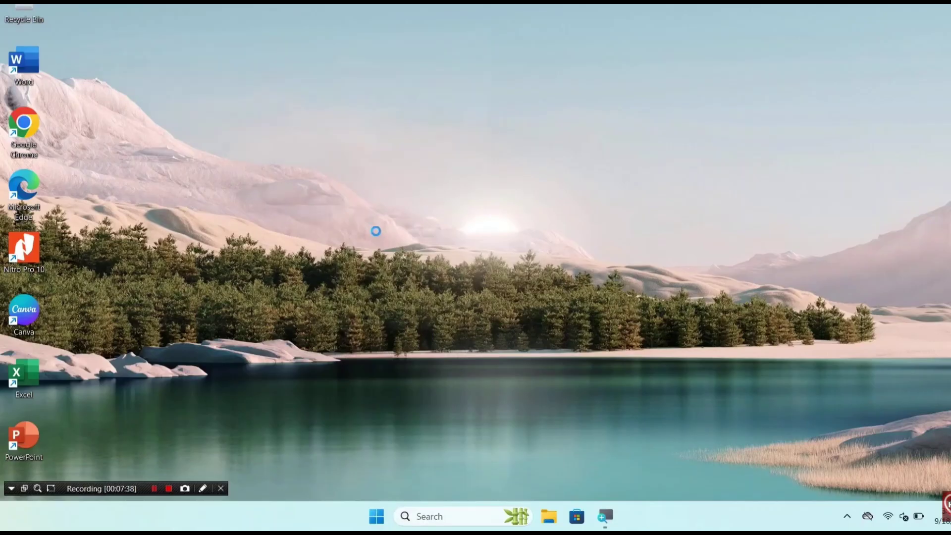
{"action": "scroll", "coordinate": [178, 234], "scroll_direction": "down", "scroll_amount": 15}
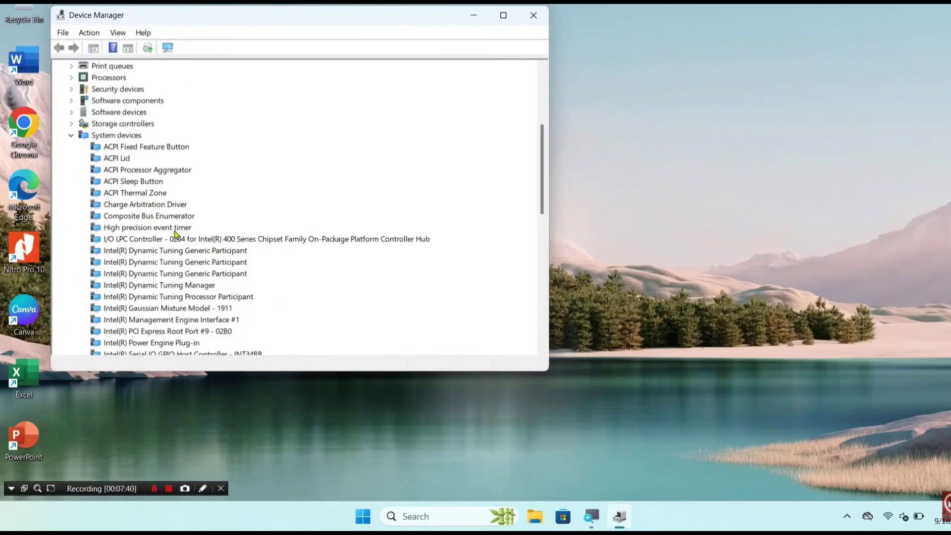
{"action": "scroll", "coordinate": [179, 263], "scroll_direction": "up", "scroll_amount": 6}
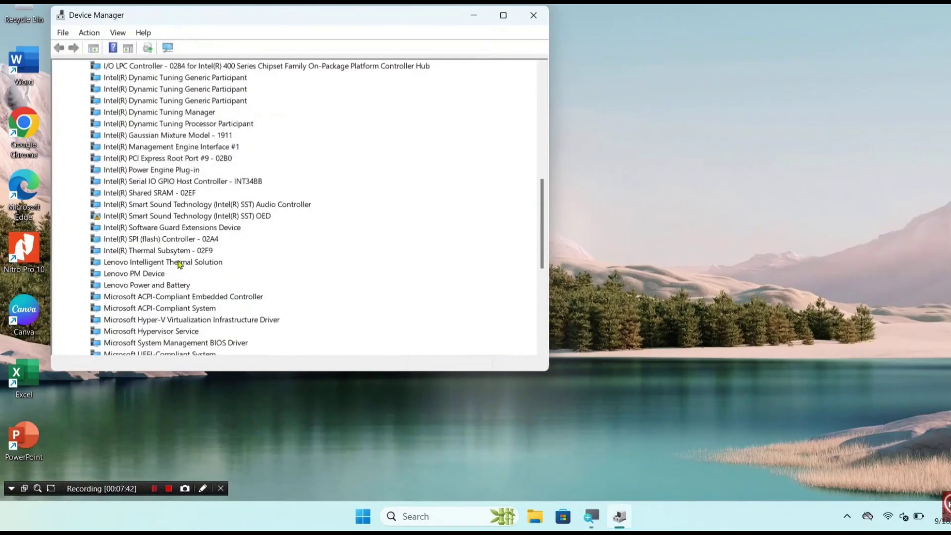
Update the driver of Intel(R) Smart Sound Technology (Intel(R) SST) OED with one picked from the computer's available drivers, and close Device Manager
{"action": "right_click", "coordinate": [168, 216]}
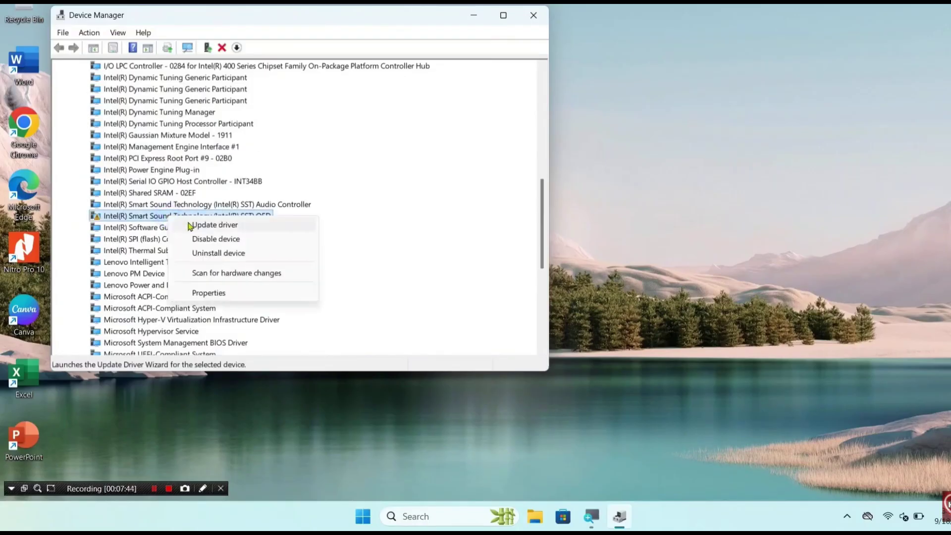
{"action": "left_click", "coordinate": [213, 225]}
{"action": "left_click", "coordinate": [249, 257]}
{"action": "left_click", "coordinate": [249, 257]}
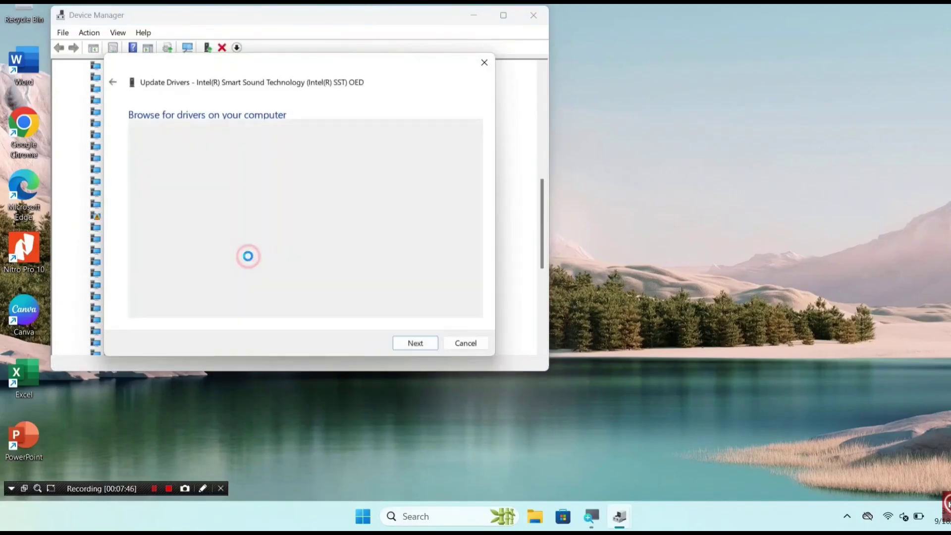
{"action": "double_click", "coordinate": [223, 223]}
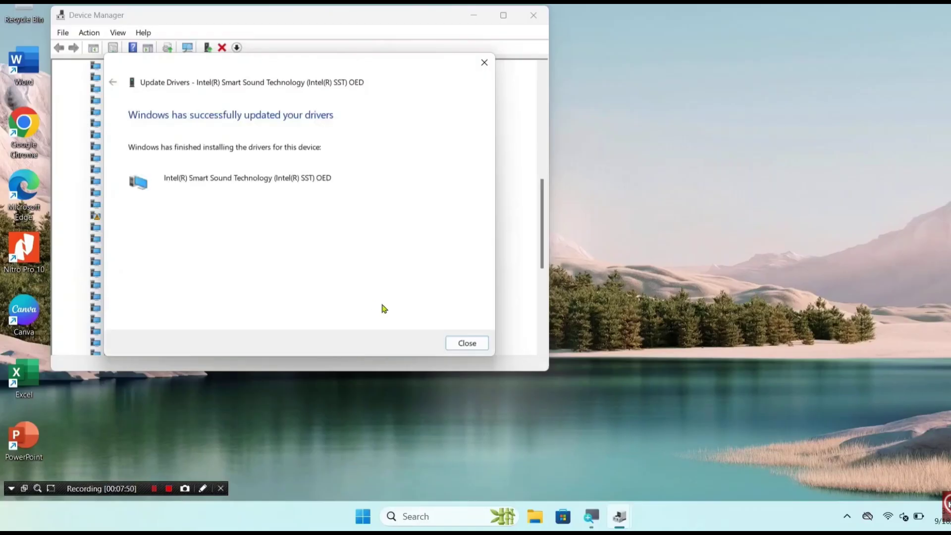
{"action": "left_click", "coordinate": [460, 340]}
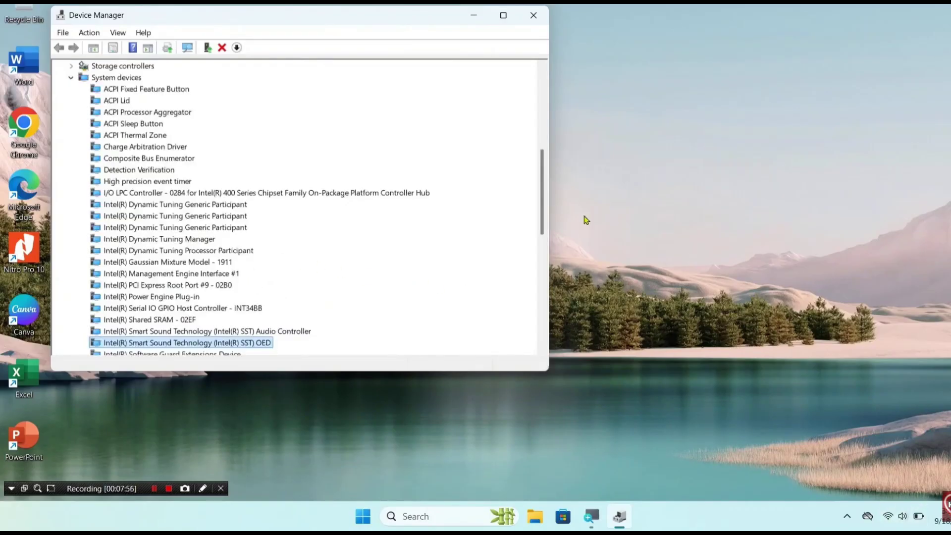
{"action": "left_click", "coordinate": [533, 14]}
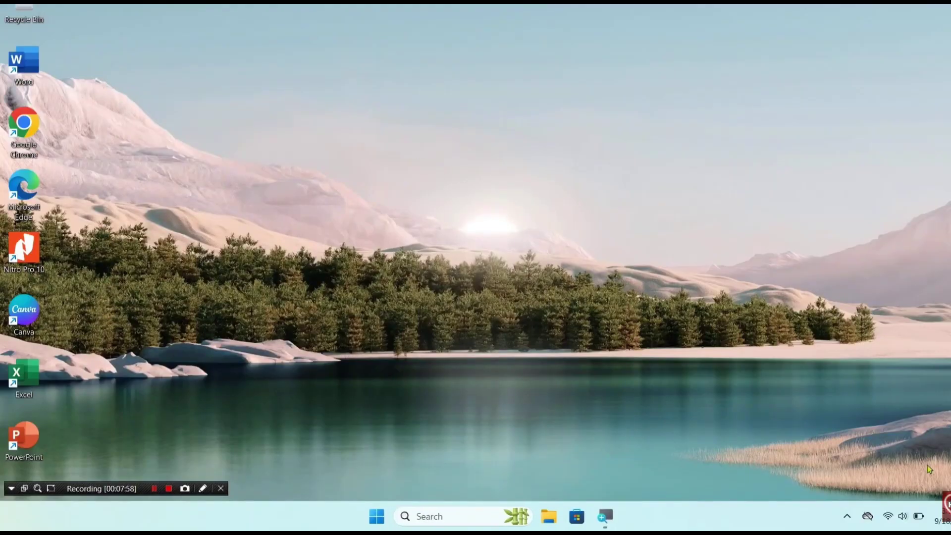
Raise the system sound volume to nearly the maximum in quick settings and close them
{"action": "left_click", "coordinate": [901, 524]}
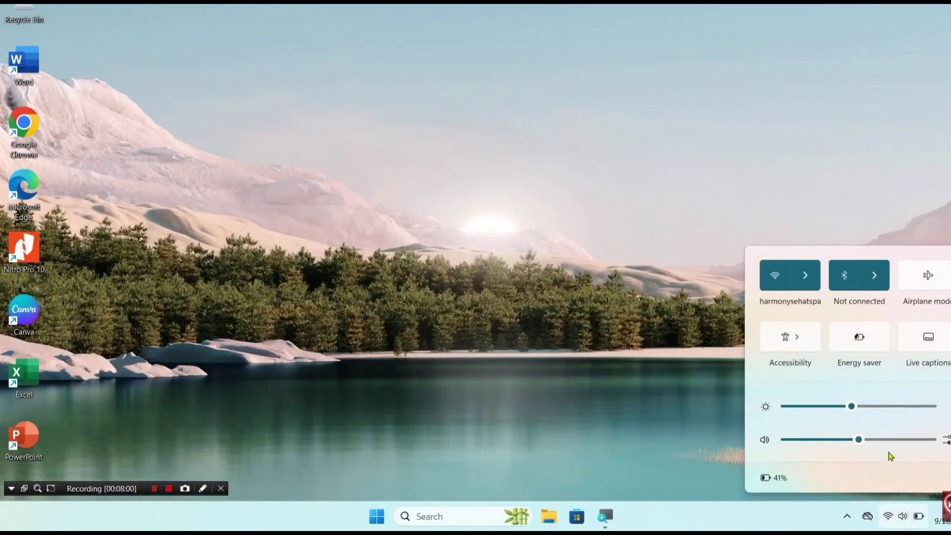
{"action": "left_click_drag", "start_coordinate": [858, 441], "coordinate": [932, 445]}
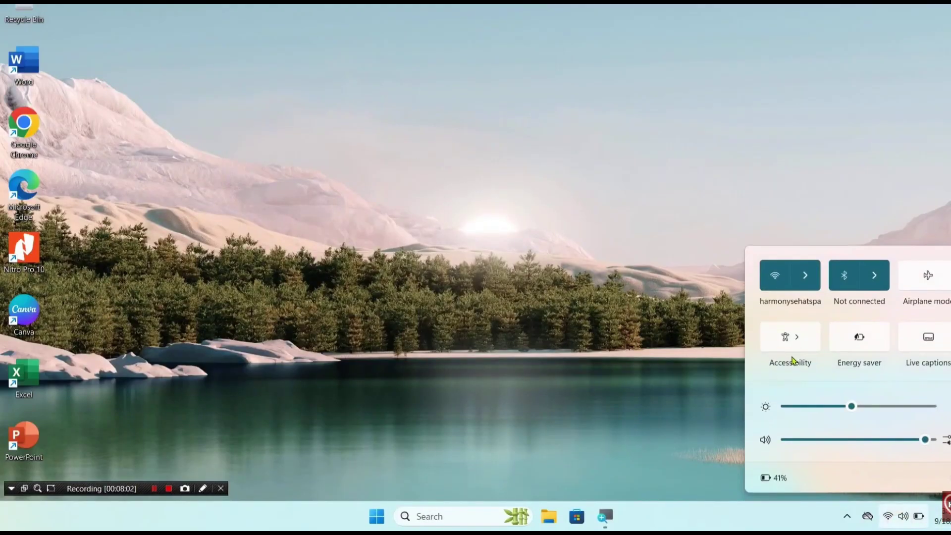
{"action": "left_click", "coordinate": [622, 376]}
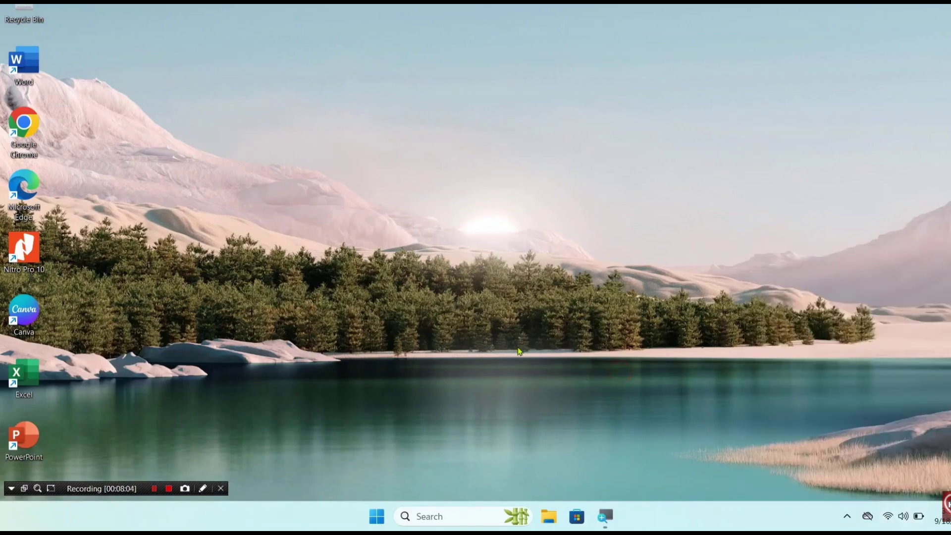
{"action": "right_click", "coordinate": [480, 234]}
{"action": "left_click", "coordinate": [510, 291]}
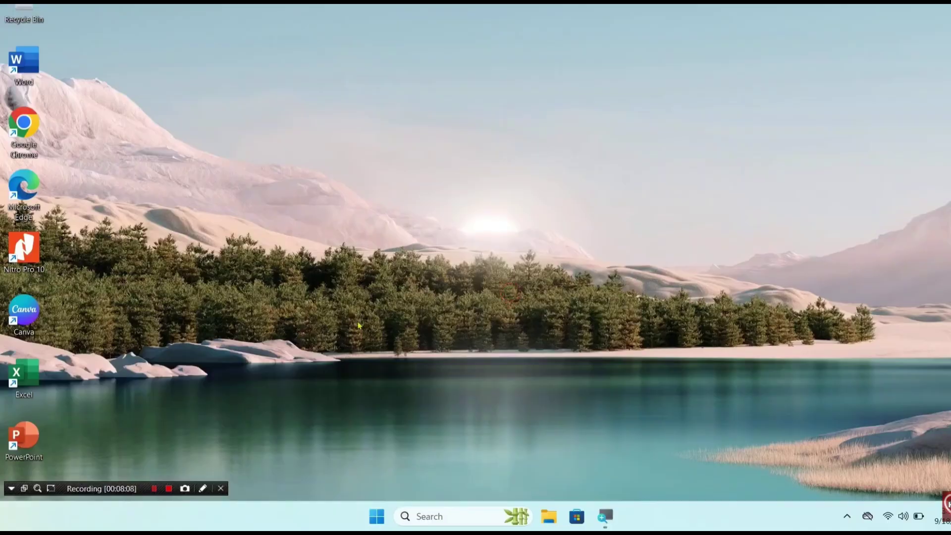